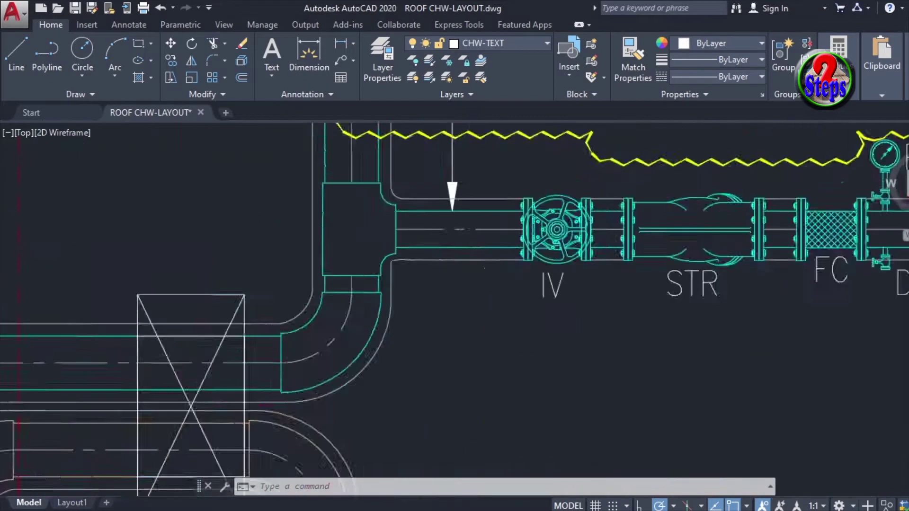
scroll(568, 307, up, 2)
scroll(568, 307, down, 3)
scroll(568, 307, down, 3)
scroll(569, 307, down, 2)
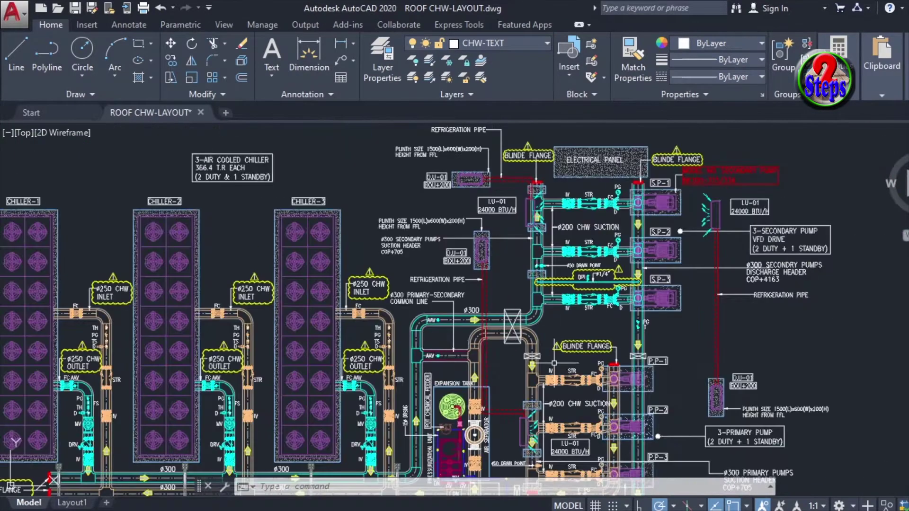
scroll(646, 324, down, 2)
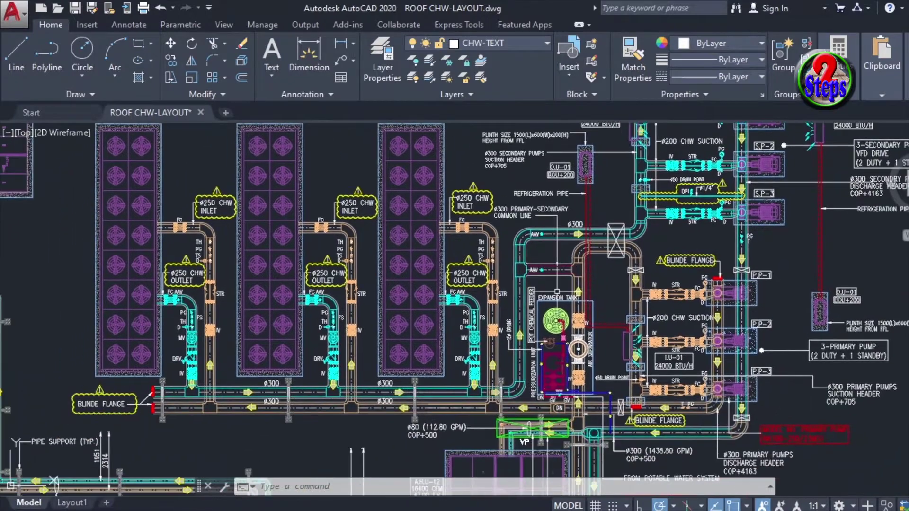
scroll(647, 323, down, 2)
scroll(558, 304, down, 5)
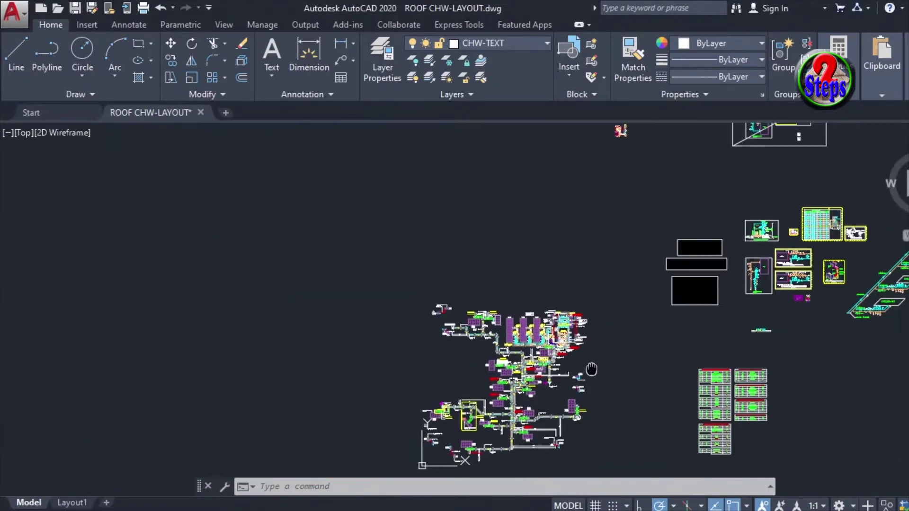
- Pan across the riser diagram and schedule sheets, then back to the roof piping layout
middle_drag(483, 370, 420, 396)
middle_drag(356, 395, 299, 374)
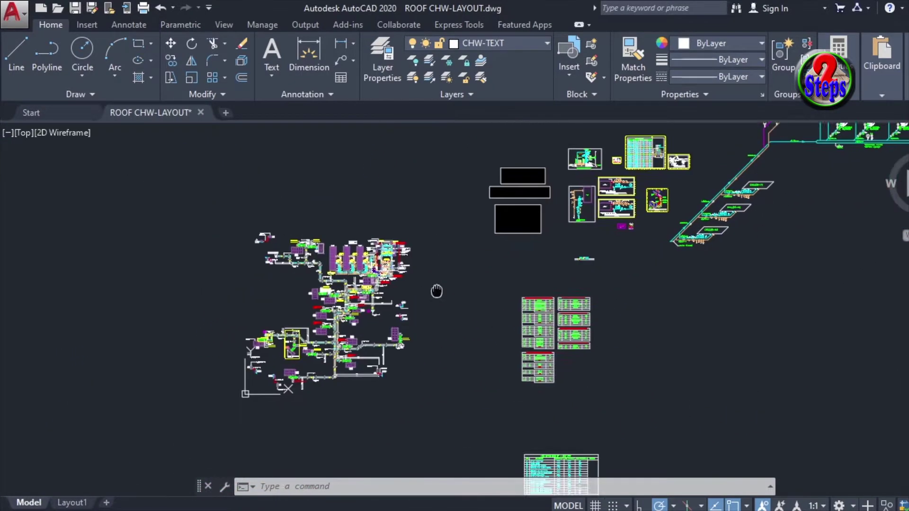
middle_drag(268, 403, 290, 417)
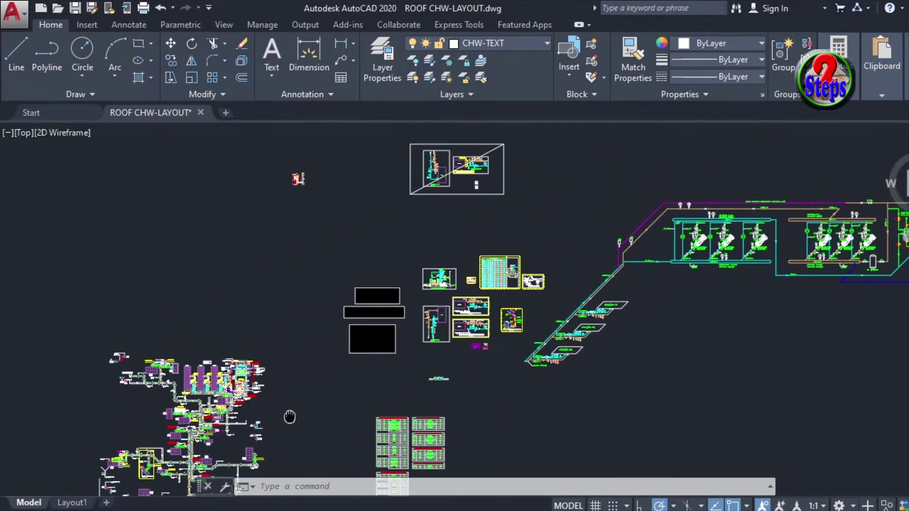
scroll(370, 320, up, 4)
scroll(370, 320, up, 4)
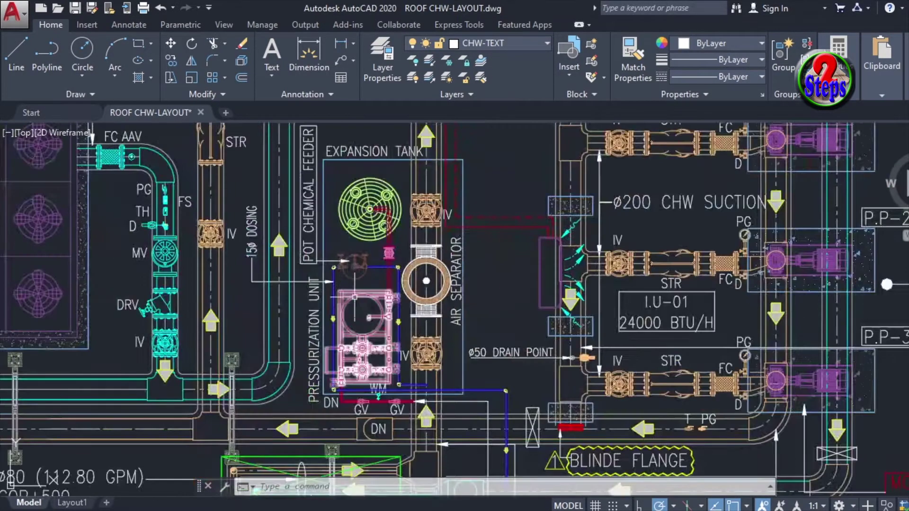
scroll(426, 299, down, 8)
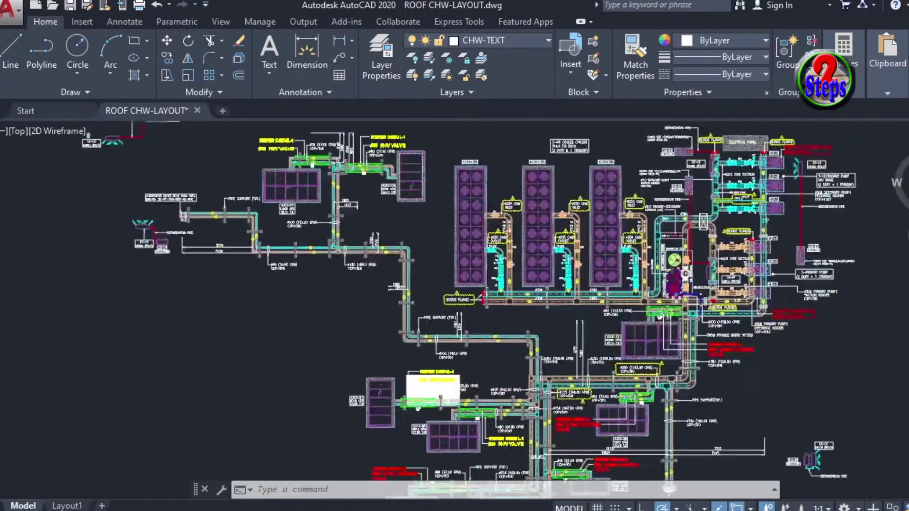
scroll(541, 270, down, 3)
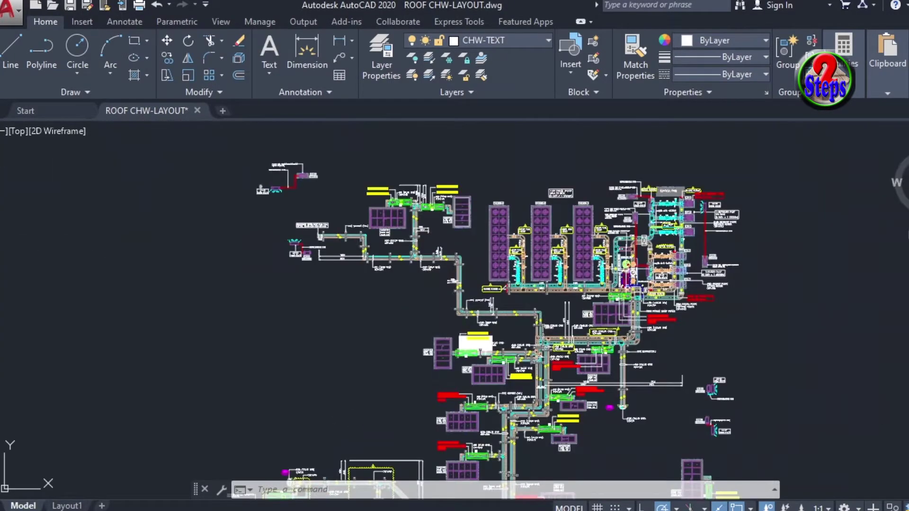
middle_drag(568, 284, 430, 338)
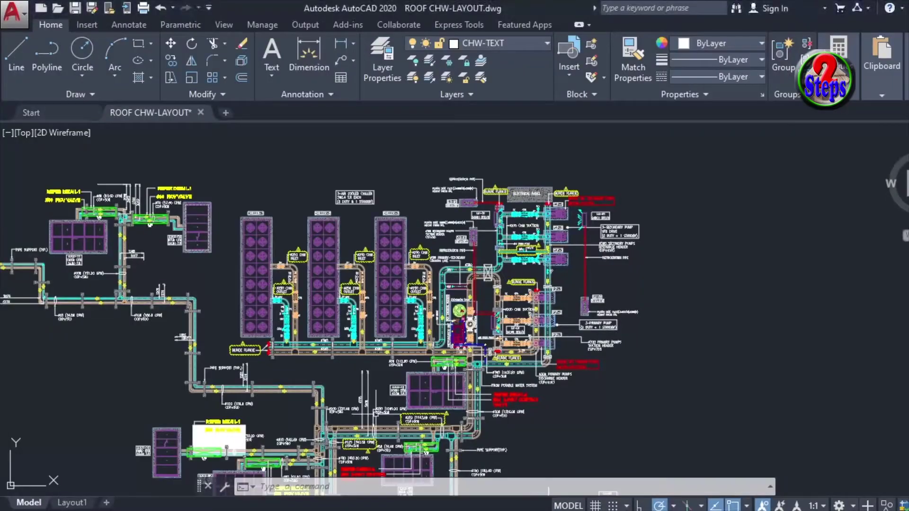
scroll(649, 282, down, 3)
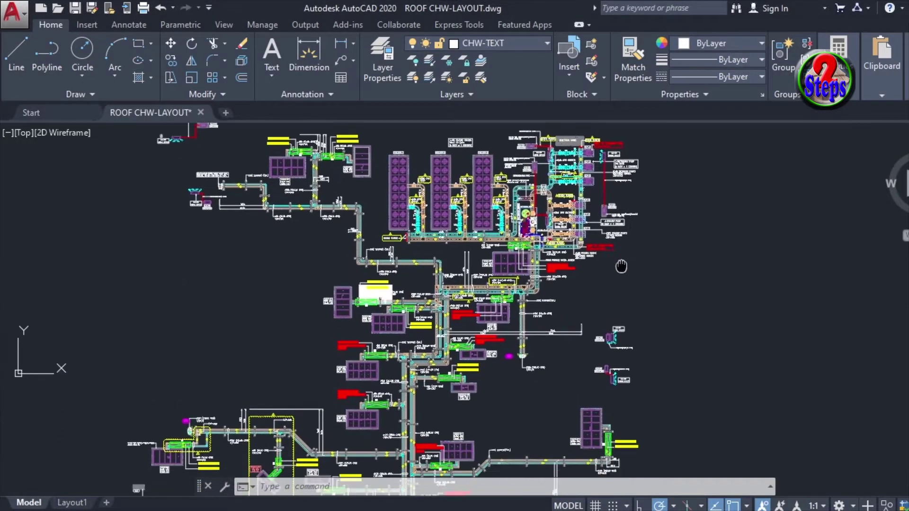
- Pan the roof layout so the three chillers and pump headers sit at the view centre
mouse_move(640, 313)
middle_down()
mouse_move(649, 282)
mouse_move(693, 242)
middle_up()
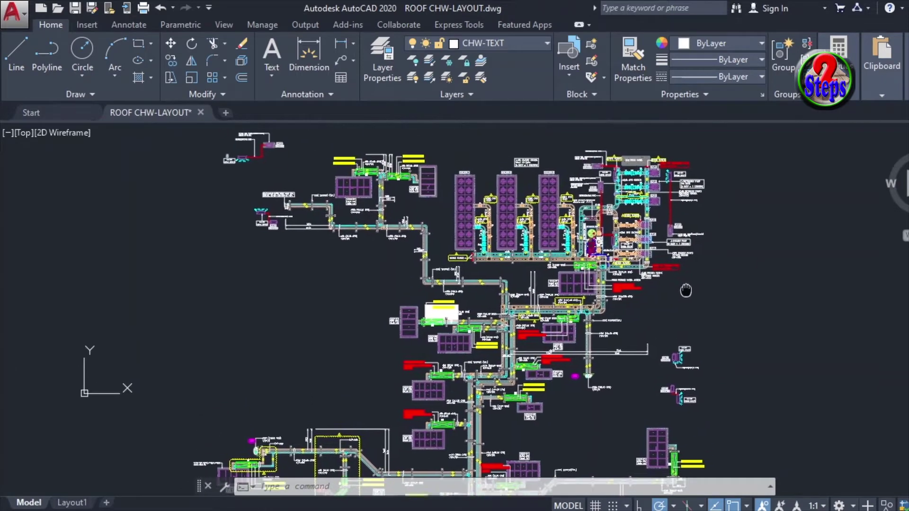
scroll(693, 245, down, 3)
scroll(669, 331, up, 3)
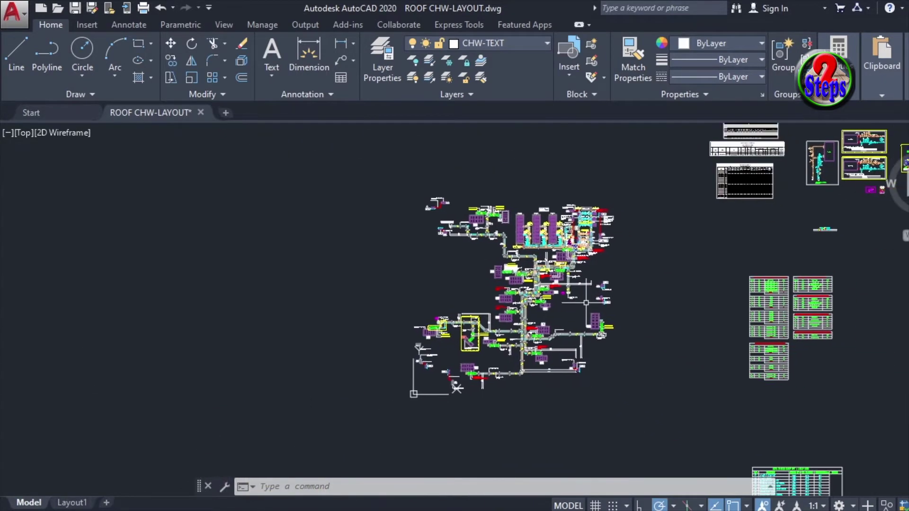
scroll(640, 284, up, 3)
middle_drag(616, 264, 651, 264)
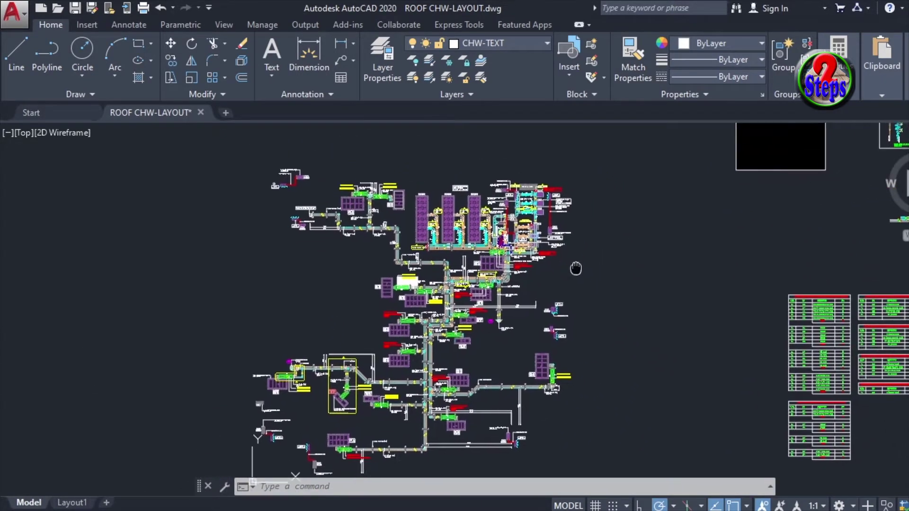
scroll(651, 265, up, 5)
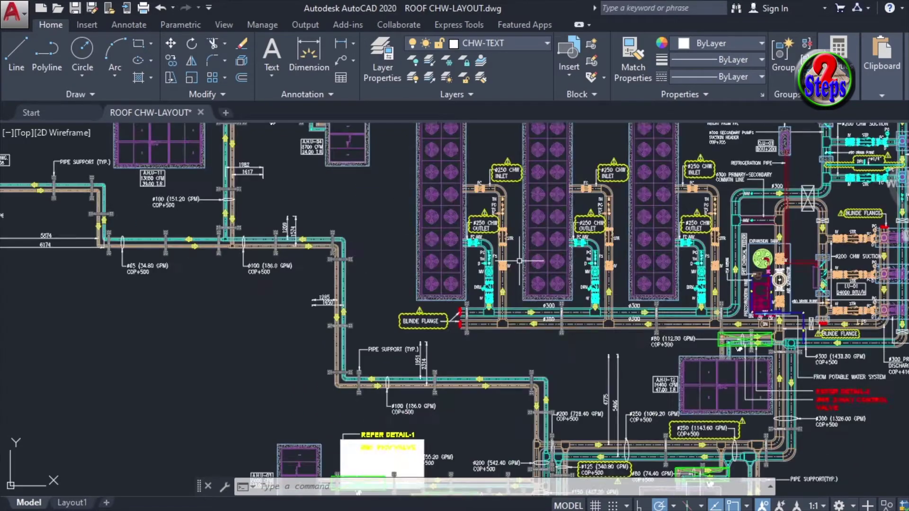
scroll(540, 263, down, 4)
middle_drag(539, 263, 402, 320)
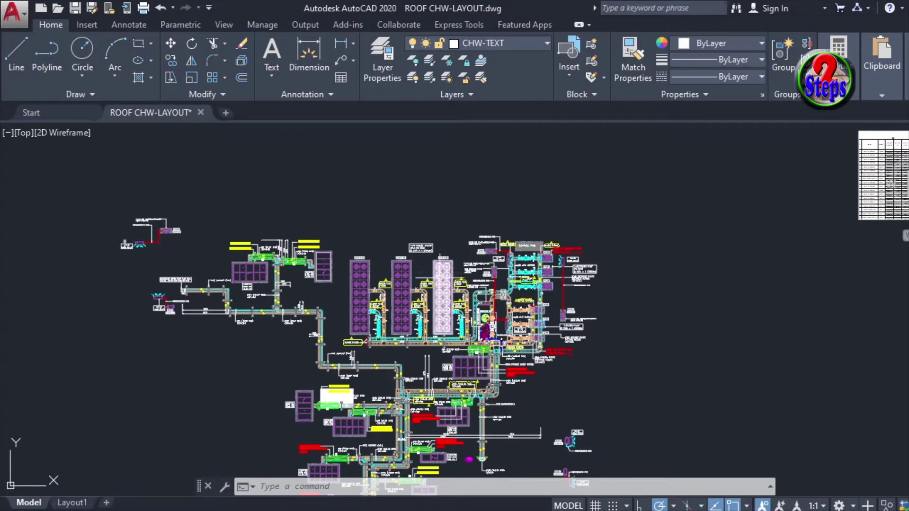
scroll(441, 281, up, 1)
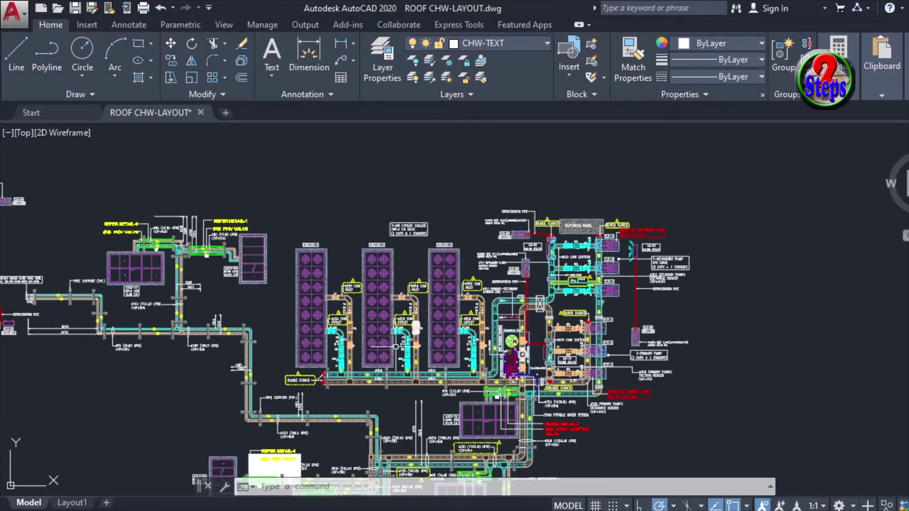
middle_drag(398, 406, 298, 380)
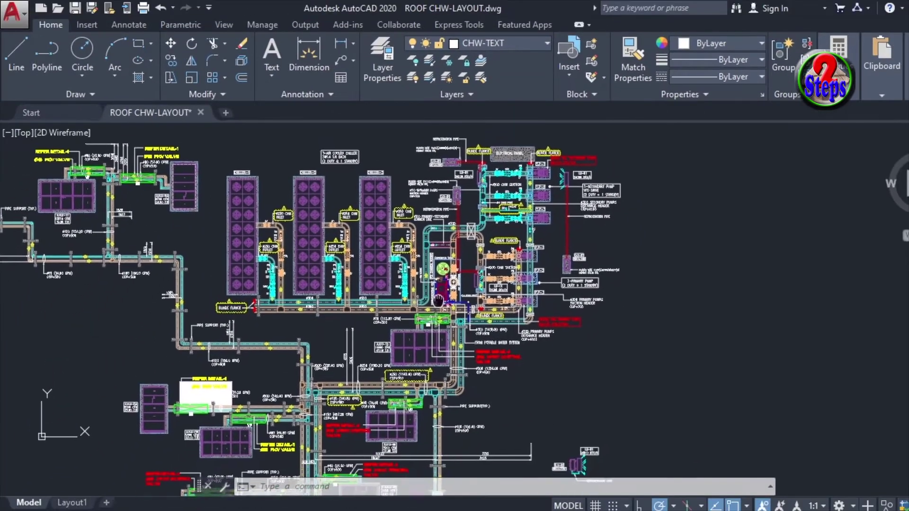
- Pan down to the fan coil and air handling unit branch pipes with their valve callouts
mouse_move(437, 302)
middle_down()
mouse_move(519, 234)
mouse_move(430, 341)
middle_up()
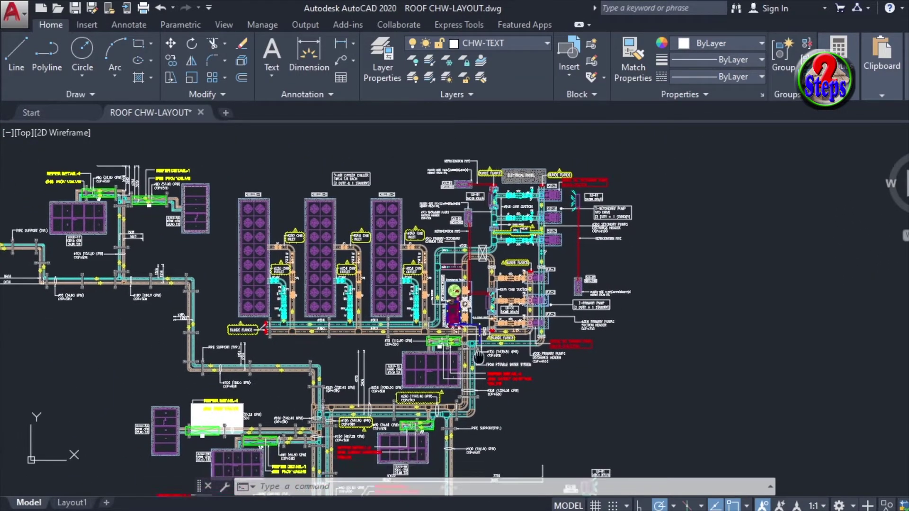
middle_drag(433, 316, 522, 183)
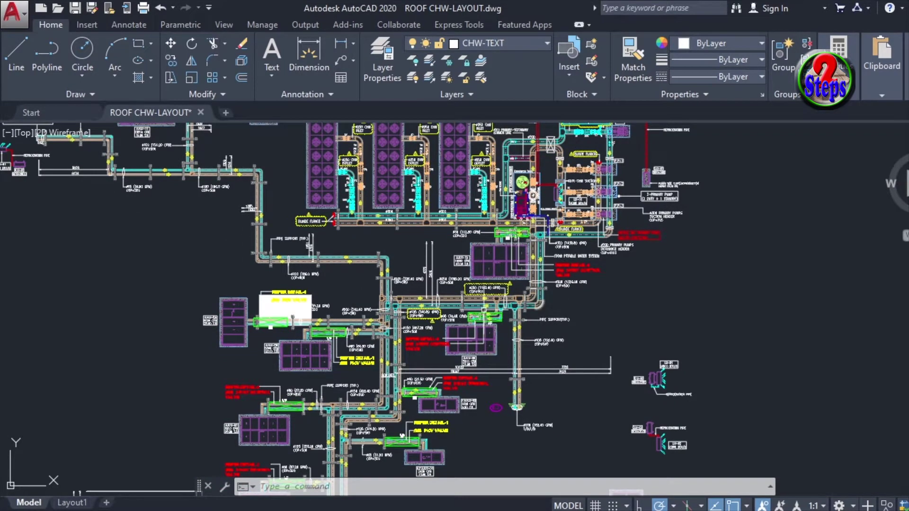
mouse_move(497, 435)
middle_down()
mouse_move(578, 304)
mouse_move(448, 355)
middle_up()
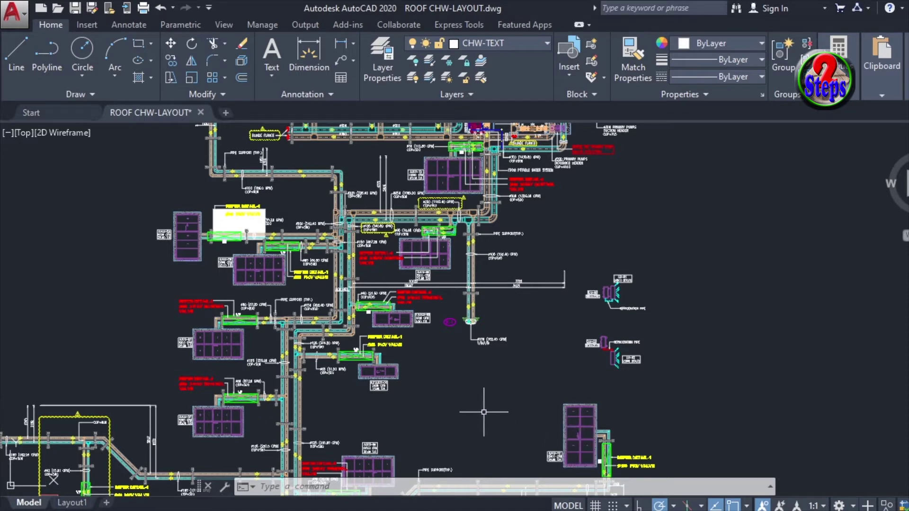
scroll(569, 355, up, 2)
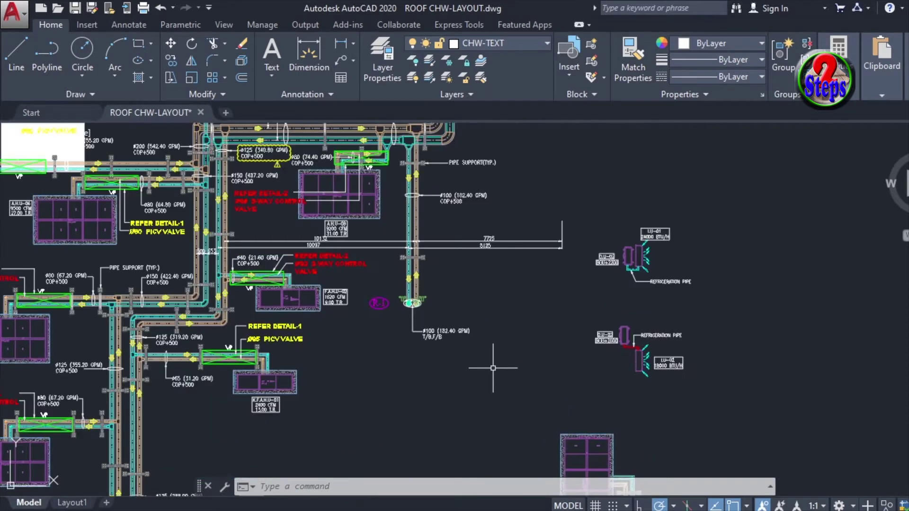
scroll(506, 331, down, 2)
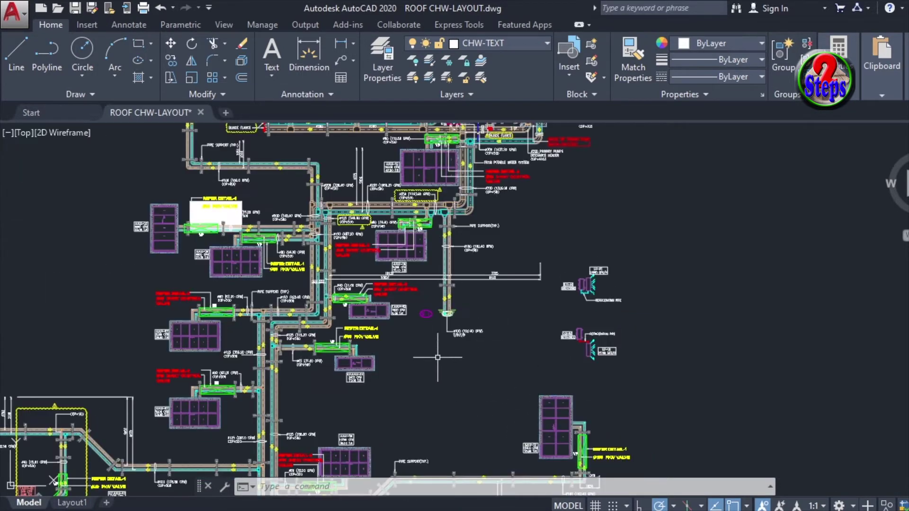
scroll(439, 358, down, 4)
- Pan past the schedules back to the chiller outlet fittings and the CHW INLET cloud
middle_drag(529, 288, 519, 361)
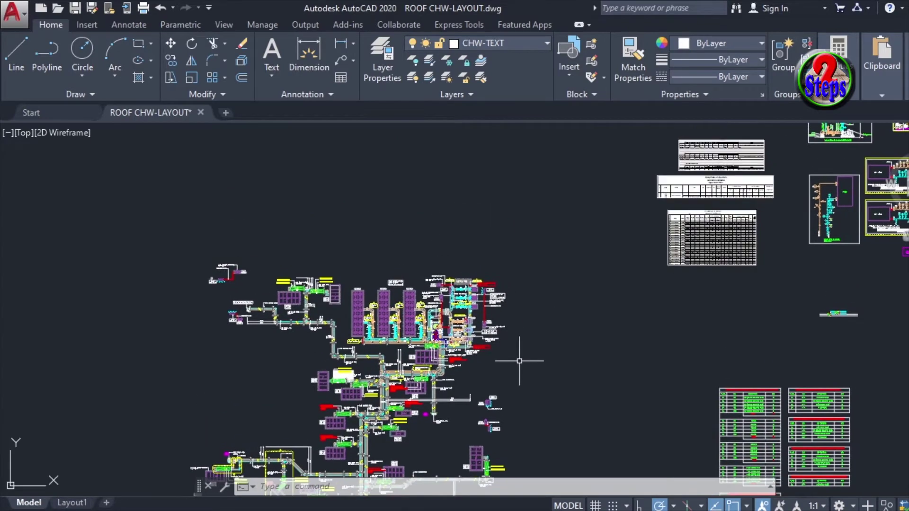
scroll(432, 327, up, 3)
middle_drag(427, 319, 498, 306)
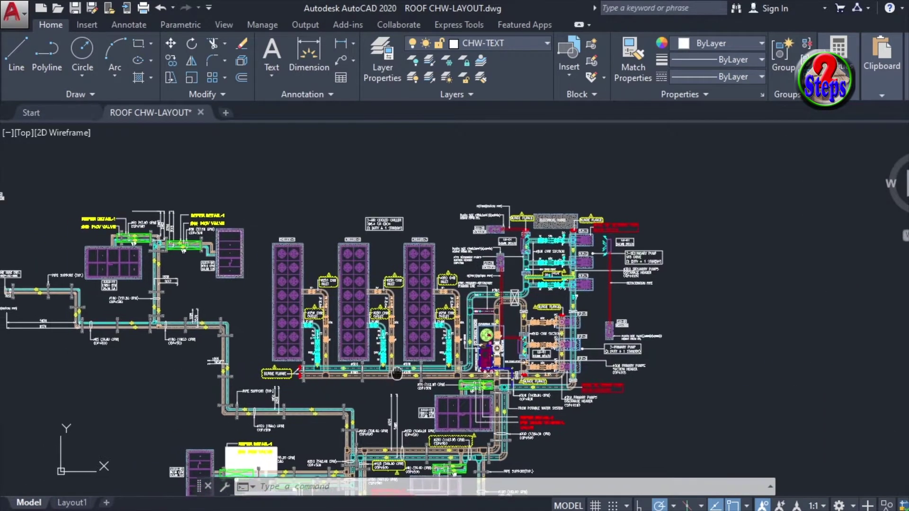
scroll(419, 305, up, 4)
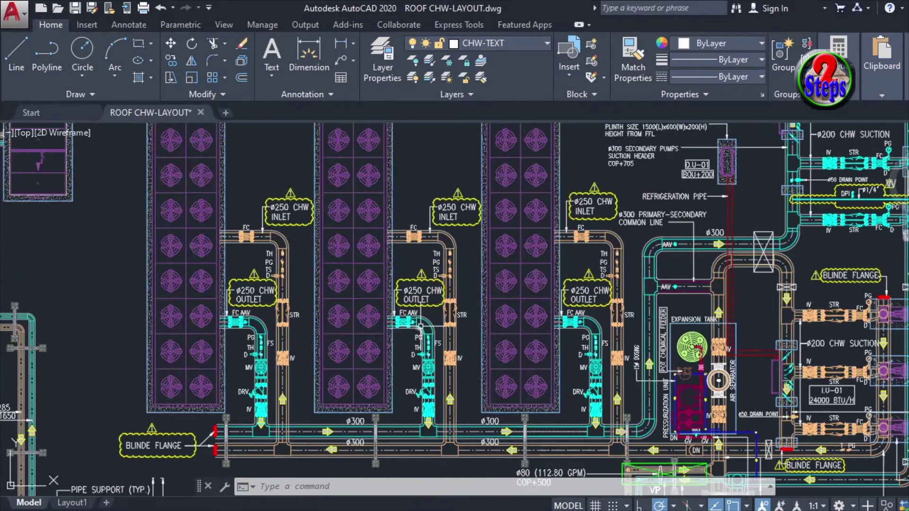
scroll(420, 324, up, 2)
middle_drag(517, 271, 498, 298)
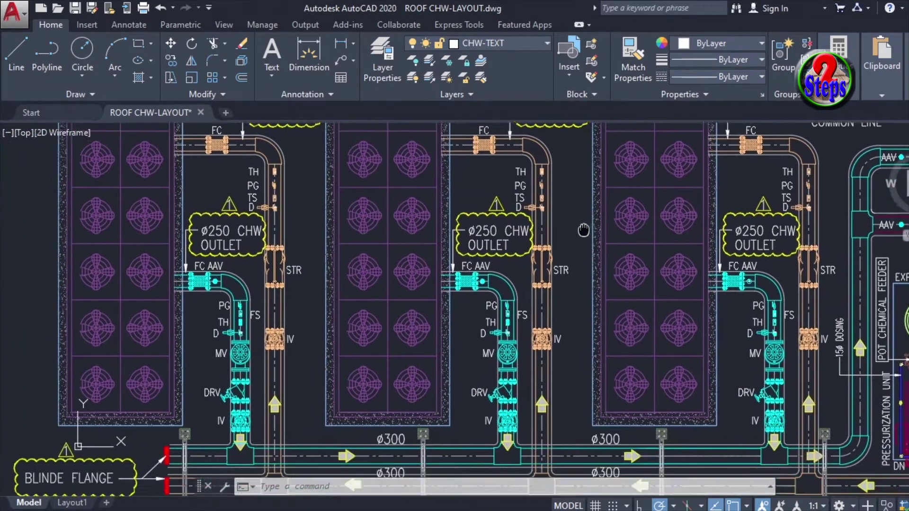
scroll(436, 286, up, 4)
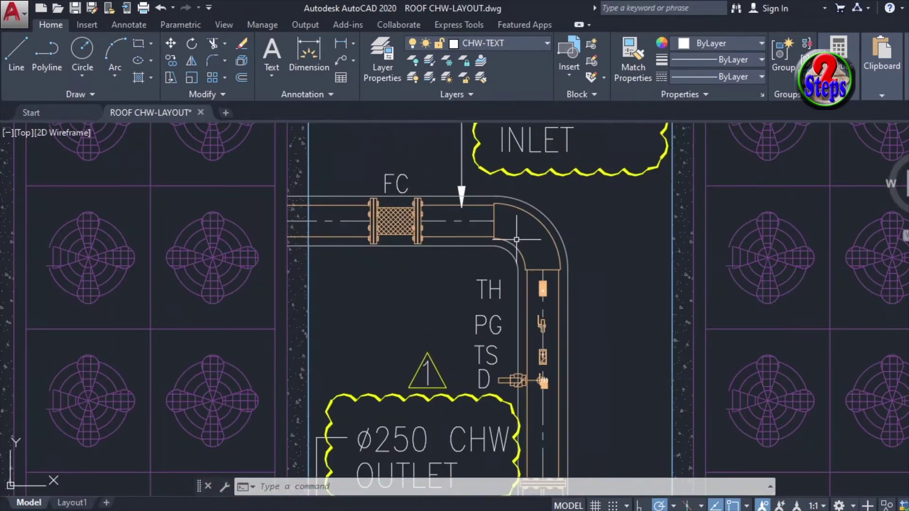
mouse_move(516, 240)
middle_down()
mouse_move(477, 345)
mouse_move(510, 328)
middle_up()
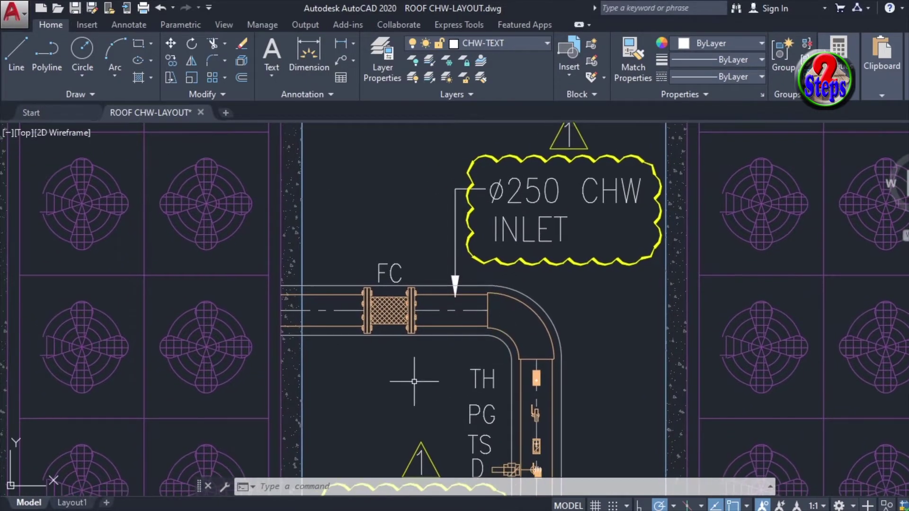
scroll(414, 380, down, 4)
scroll(415, 381, up, 4)
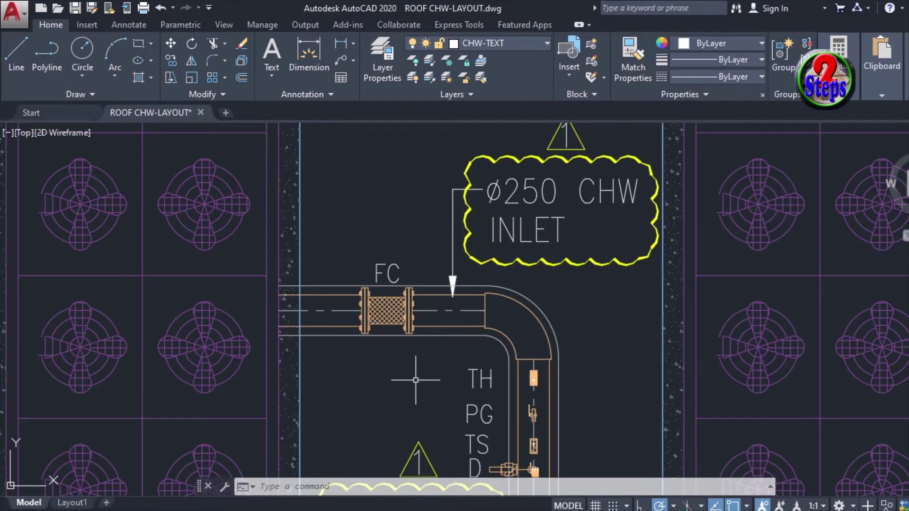
- Follow the Ø250 CHW inlet pipe to its elbow and the TH, PG, TS, D tags
middle_drag(415, 382, 231, 452)
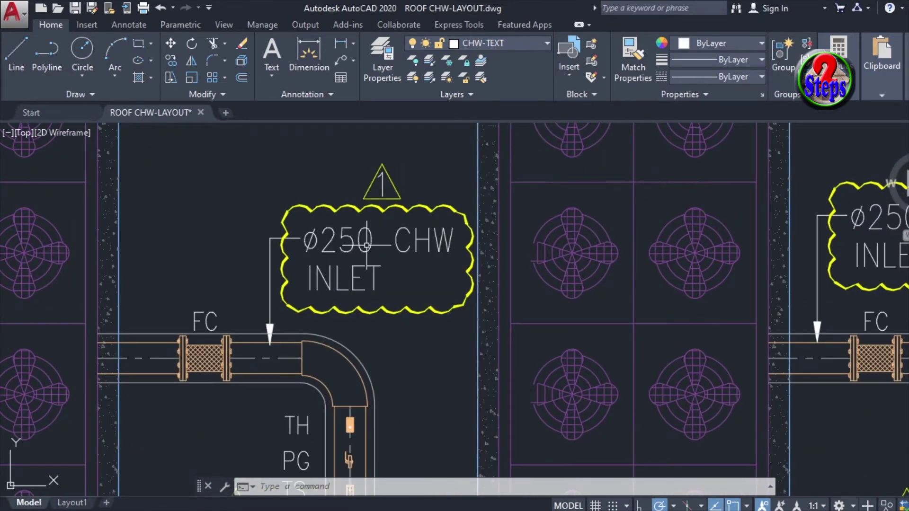
middle_drag(366, 245, 502, 206)
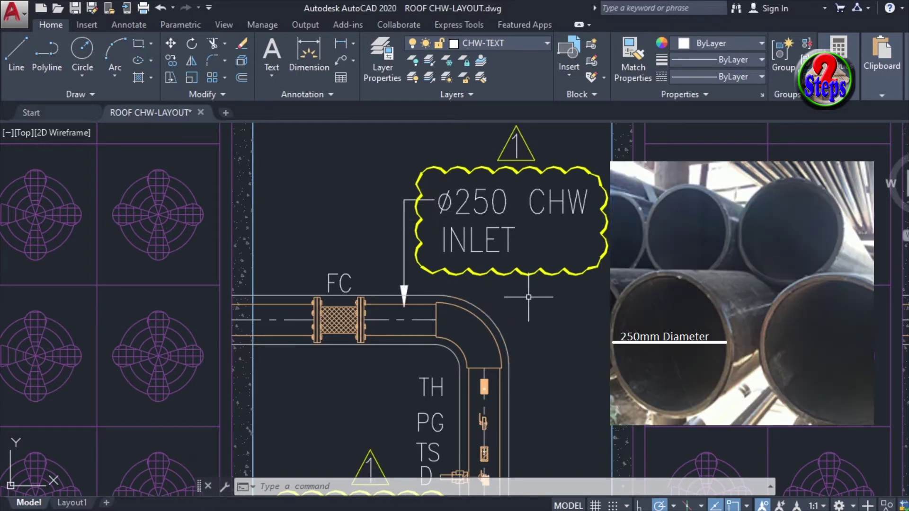
middle_drag(545, 367, 541, 366)
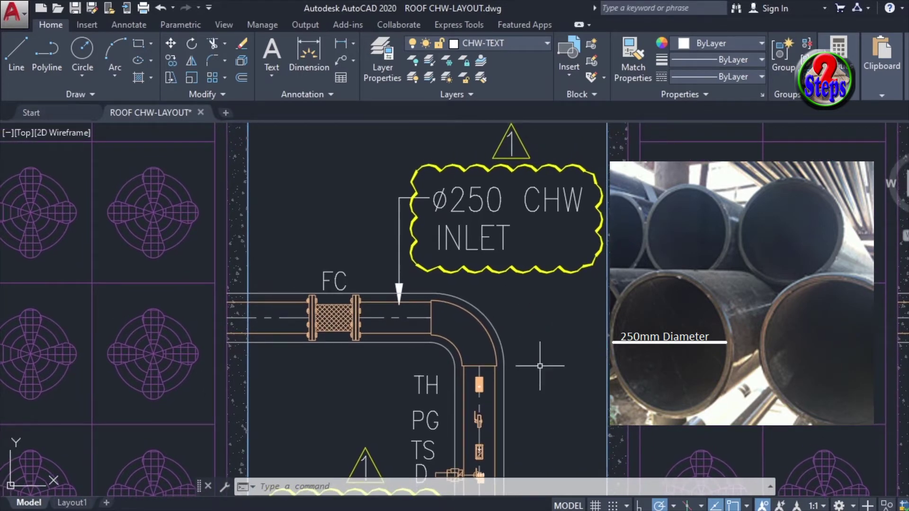
mouse_move(542, 381)
middle_down()
mouse_move(546, 272)
mouse_move(542, 318)
middle_up()
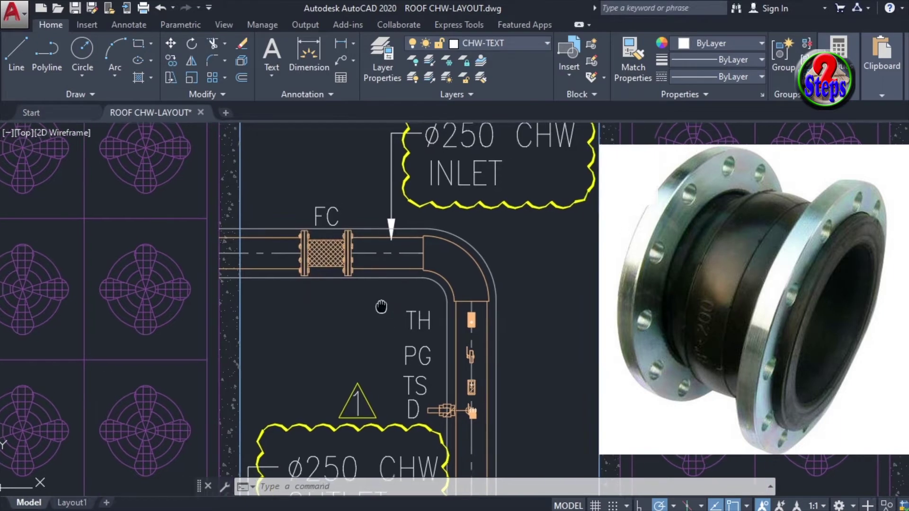
- Pan down past the inlet TH, PG, TS and D tags to the CHW OUTLET cloud
middle_drag(397, 304, 272, 315)
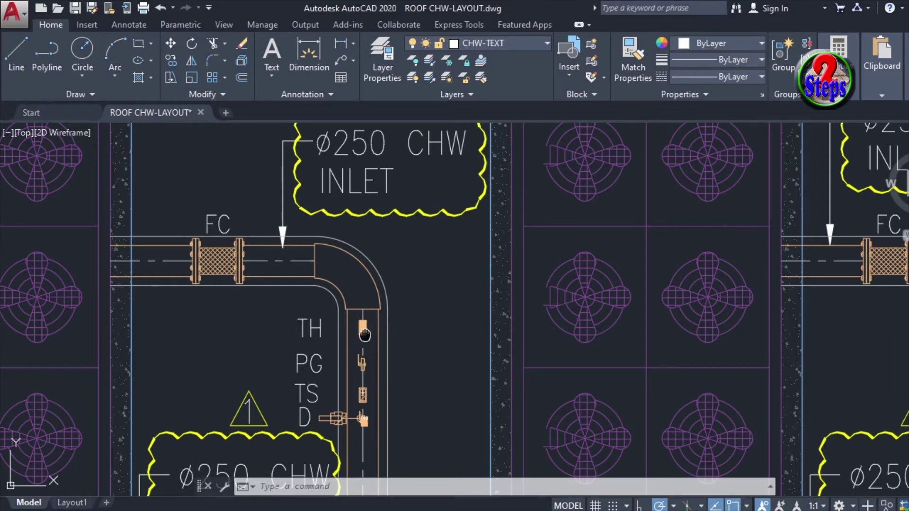
middle_drag(364, 333, 379, 284)
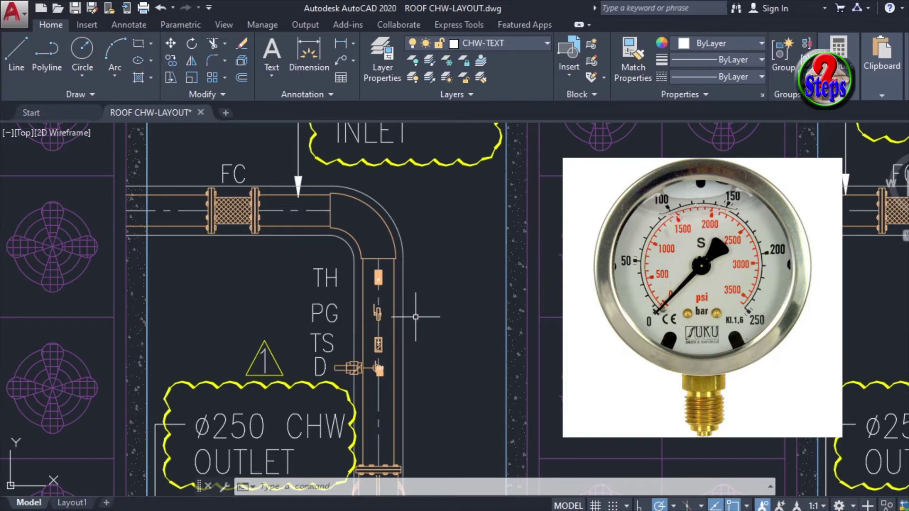
middle_drag(416, 318, 435, 281)
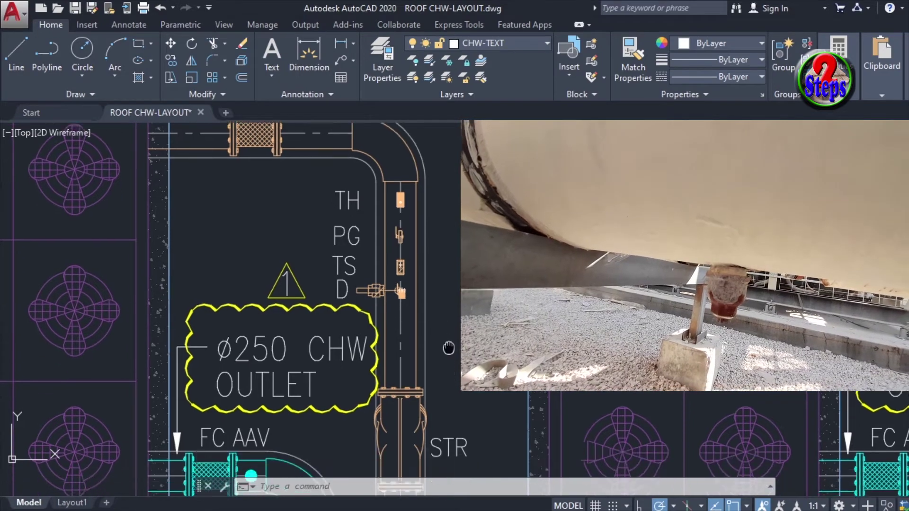
- Pan down past STR, MV and DRV to the Ø300 header, then back up to PG, TH, FS
middle_drag(440, 370, 455, 219)
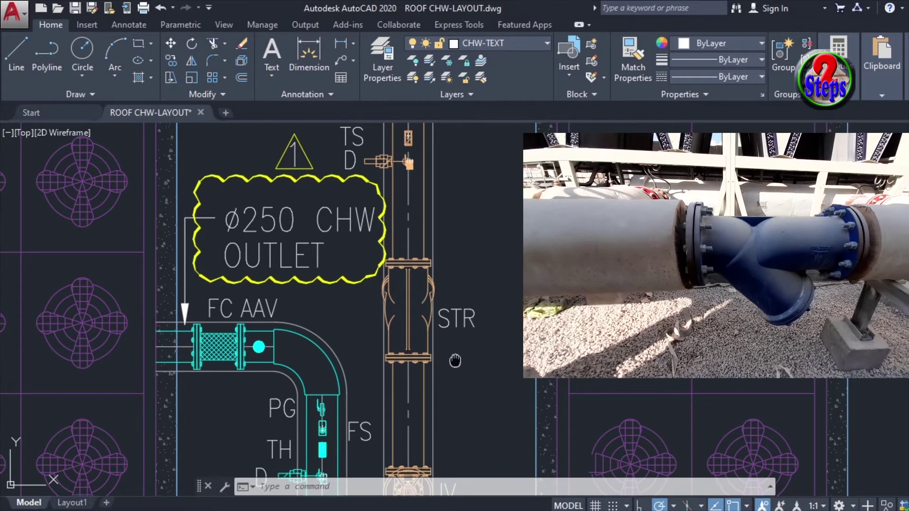
middle_drag(454, 362, 453, 346)
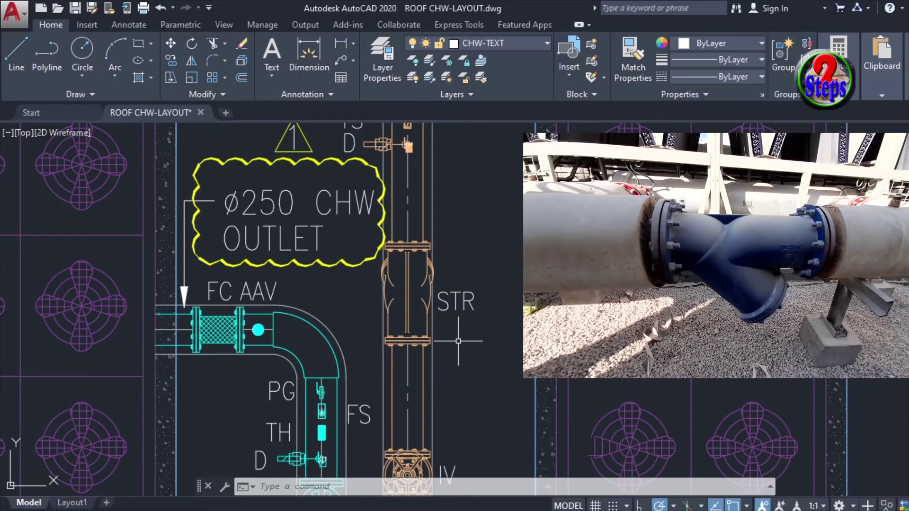
middle_drag(459, 398, 473, 220)
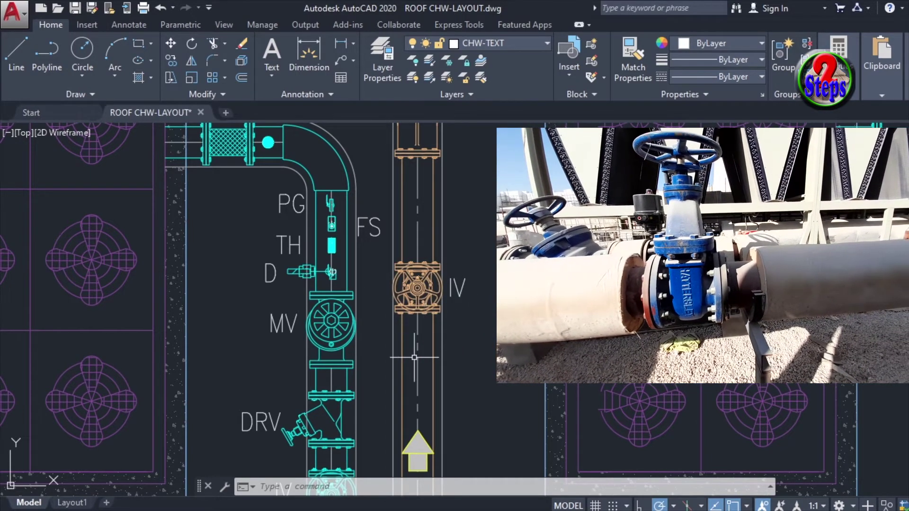
mouse_move(422, 328)
middle_down()
mouse_move(486, 267)
mouse_move(496, 279)
middle_up()
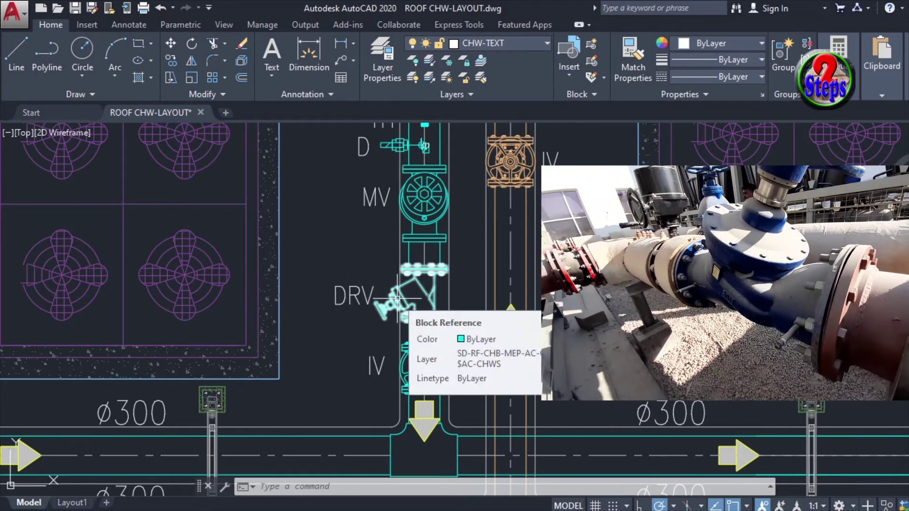
middle_drag(396, 297, 396, 369)
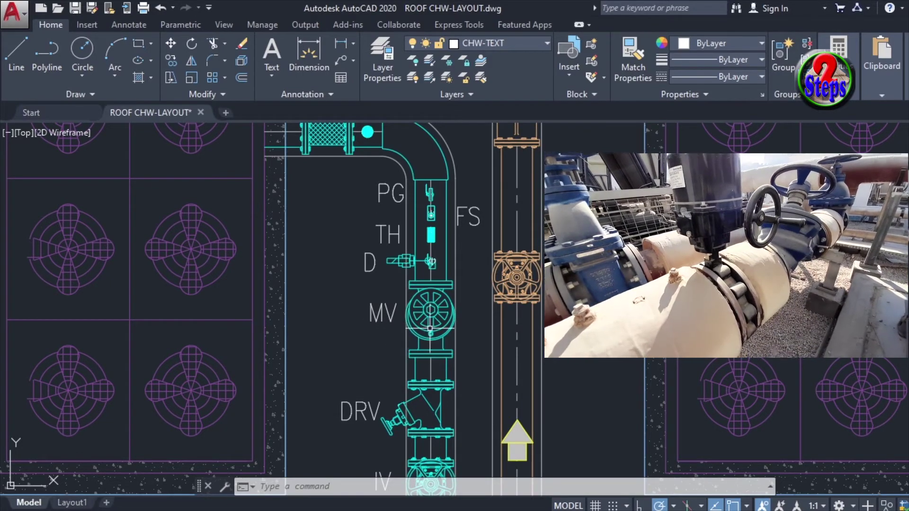
middle_drag(433, 325, 438, 354)
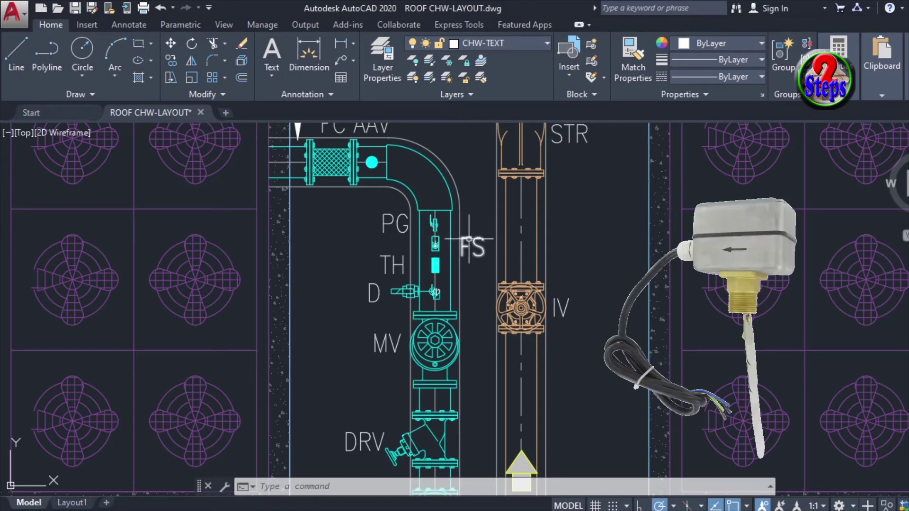
- Pan upward past the FC AAV symbols to the Ø250 CHW OUTLET callout
middle_drag(472, 249, 494, 292)
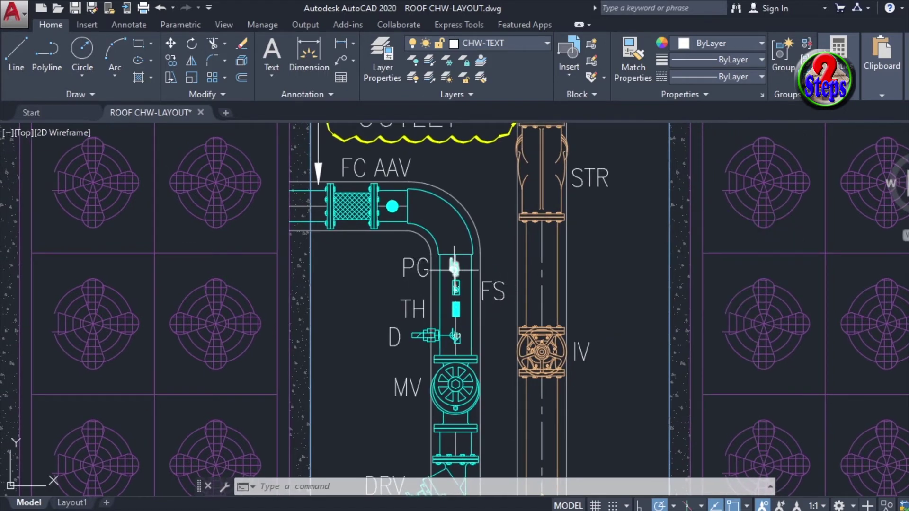
middle_drag(455, 267, 529, 317)
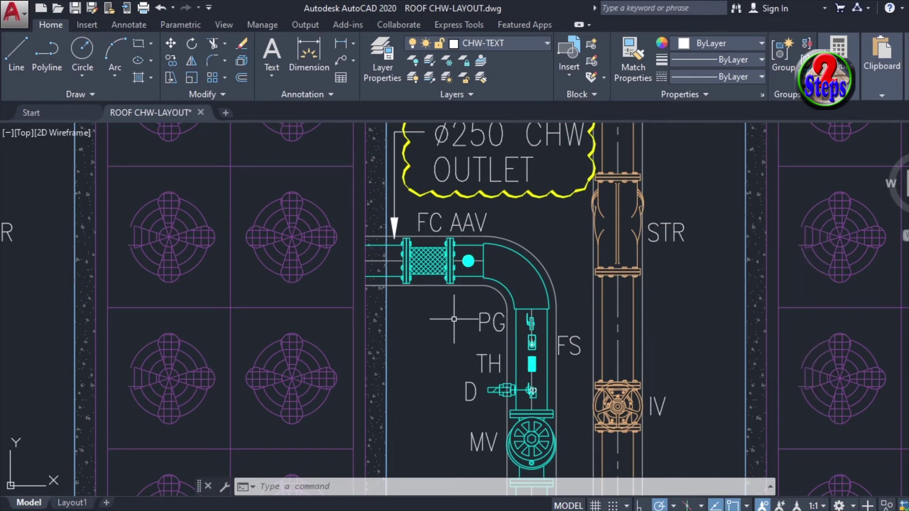
scroll(454, 320, down, 5)
scroll(453, 320, up, 2)
scroll(453, 320, up, 1)
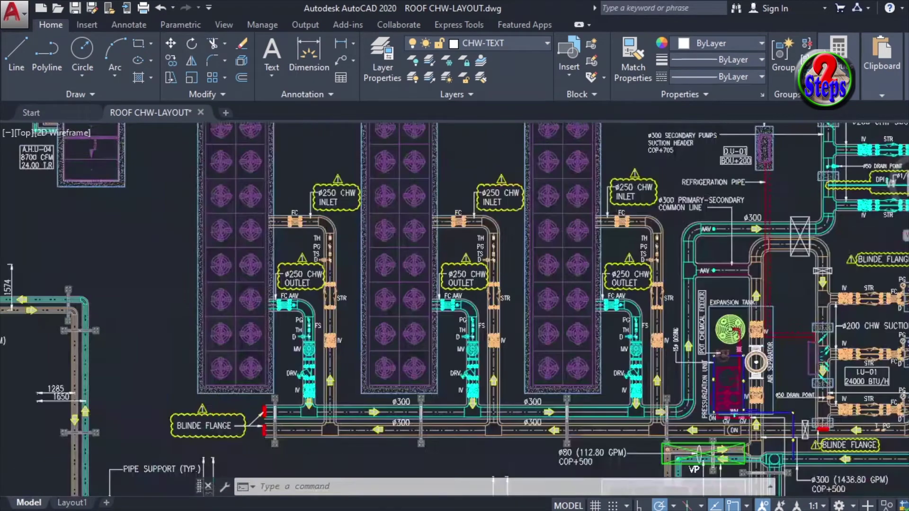
scroll(590, 348, down, 2)
scroll(590, 348, down, 3)
scroll(305, 356, down, 1)
scroll(604, 305, down, 2)
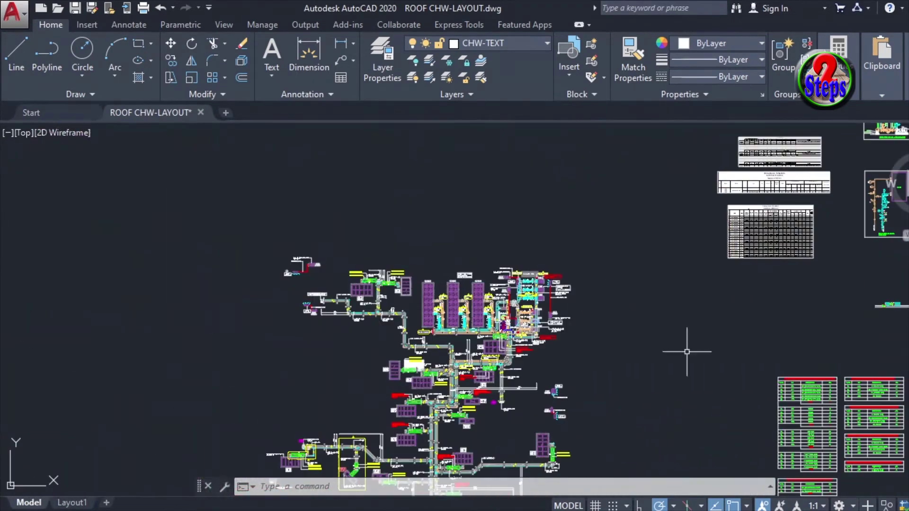
- Pan across the drawing to centre the pump schematics beside the roof layout
mouse_move(687, 351)
middle_down()
mouse_move(555, 320)
mouse_move(398, 398)
middle_up()
middle_drag(654, 370, 508, 391)
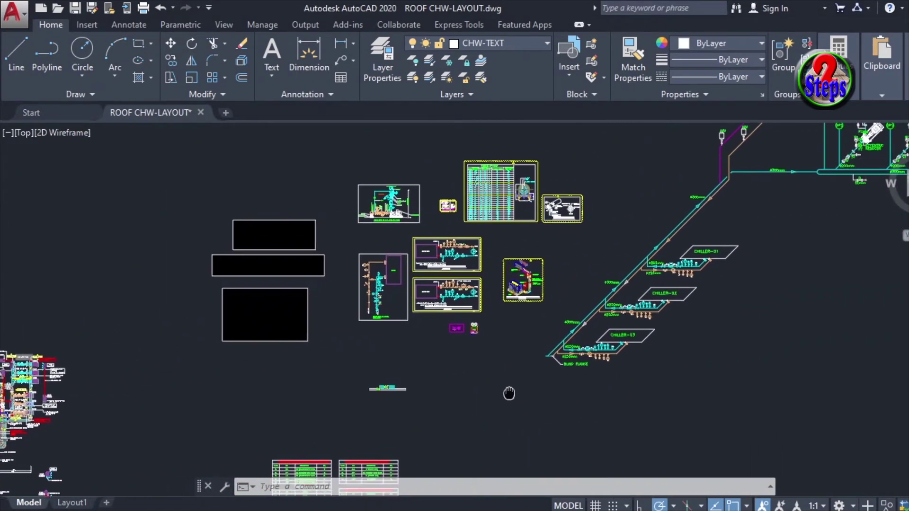
scroll(508, 390, up, 2)
middle_drag(391, 398, 753, 347)
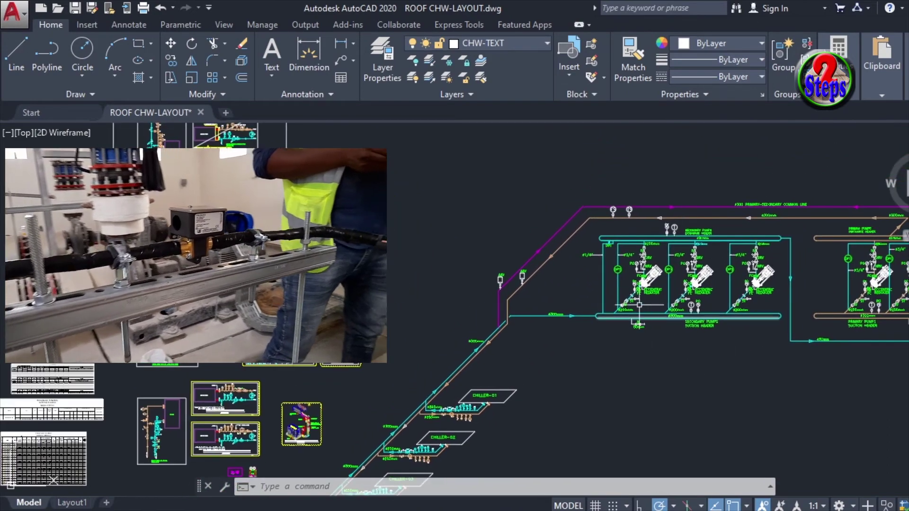
scroll(710, 299, up, 2)
scroll(675, 284, up, 3)
scroll(618, 273, down, 1)
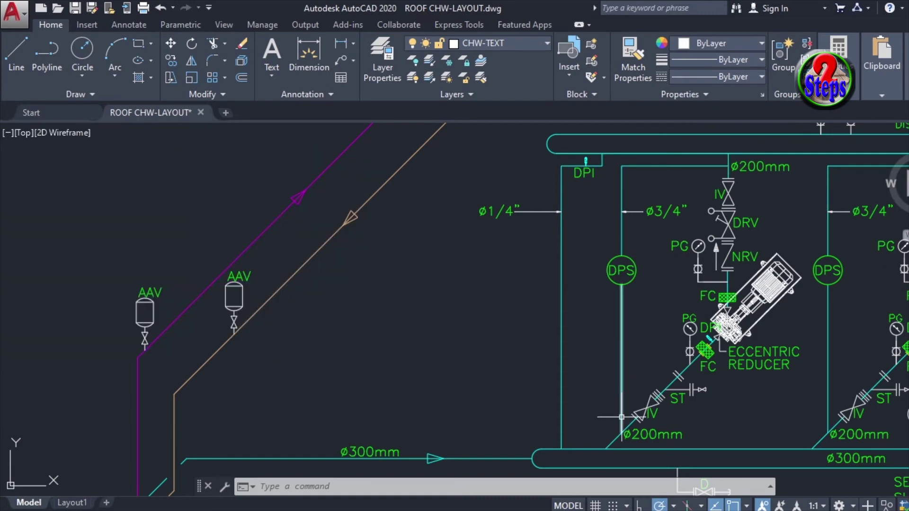
scroll(526, 312, down, 8)
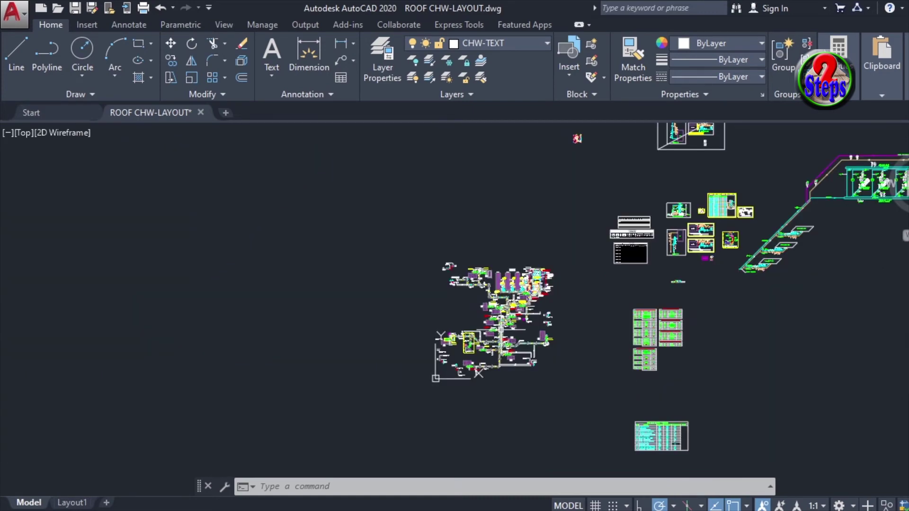
scroll(526, 312, up, 2)
scroll(526, 313, down, 1)
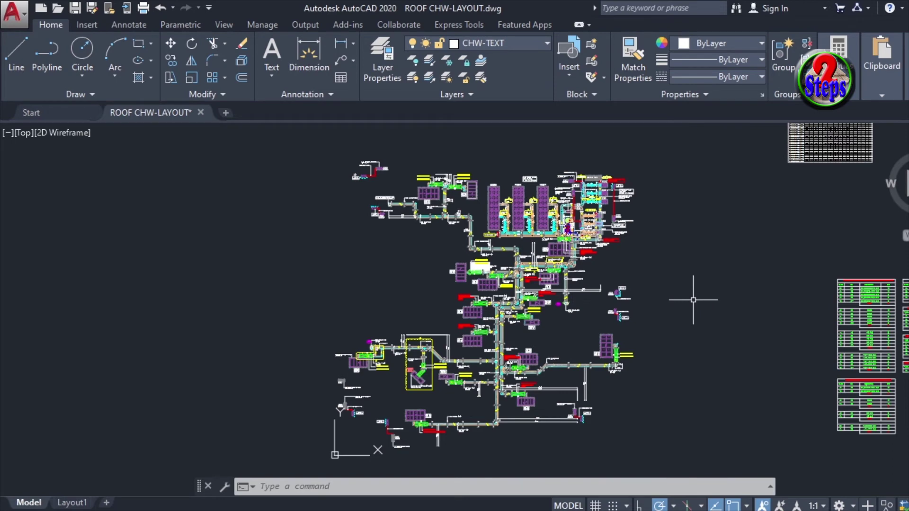
scroll(370, 242, up, 1)
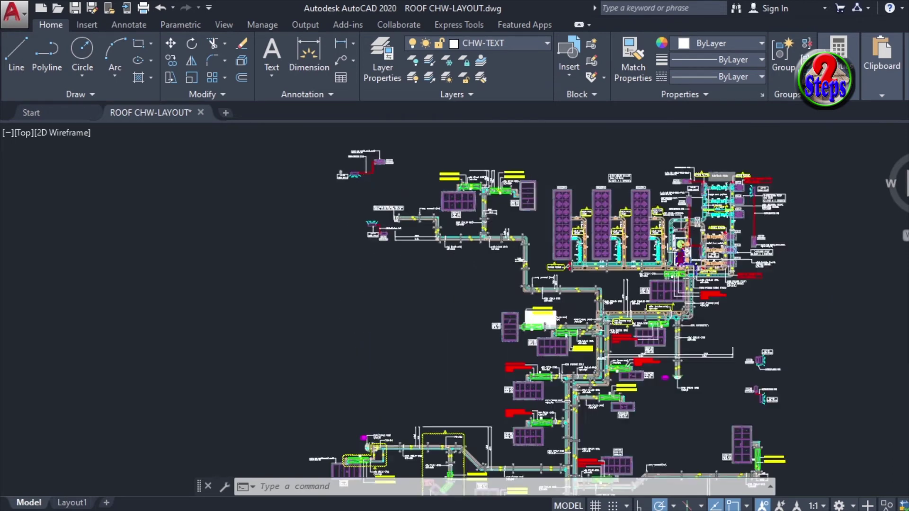
scroll(398, 270, up, 1)
- Recentre the piping around the three air-cooled chillers and their Ø250 inlet/outlet callouts
mouse_move(490, 364)
middle_down()
mouse_move(345, 343)
mouse_move(321, 305)
middle_up()
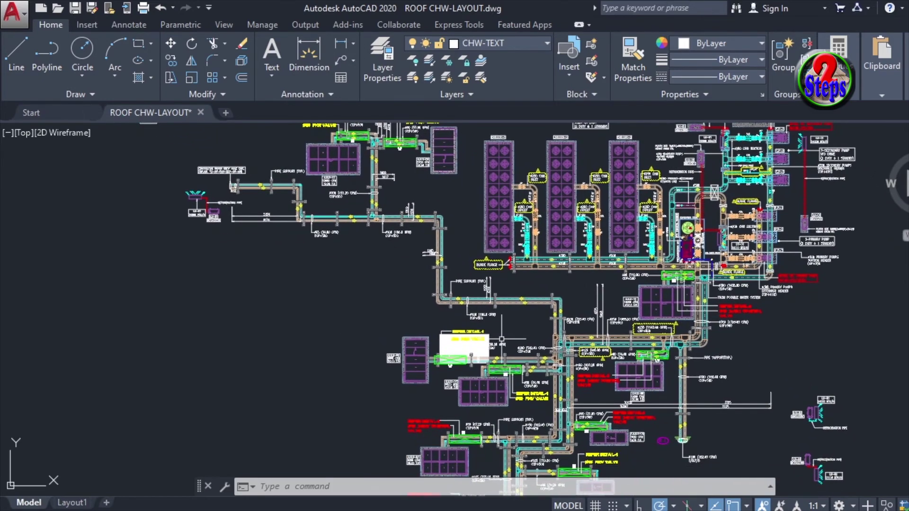
scroll(471, 355, up, 3)
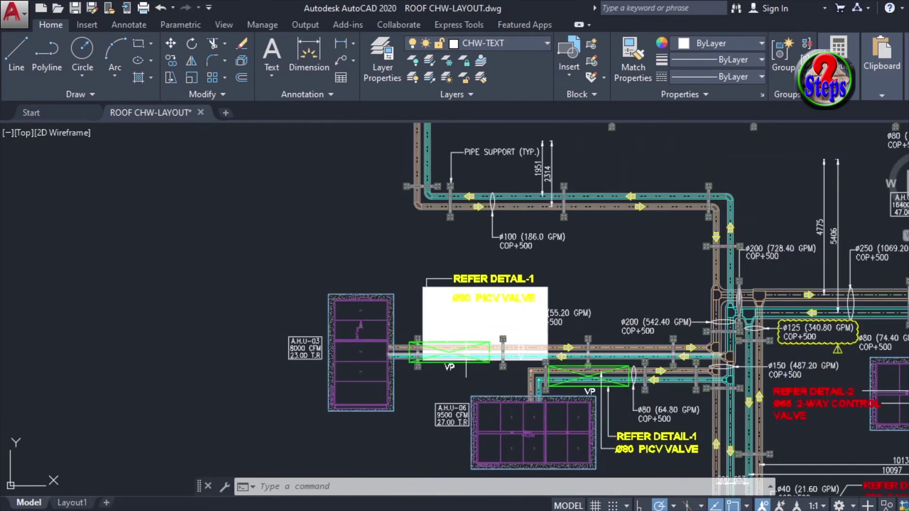
scroll(471, 355, down, 2)
scroll(455, 361, down, 5)
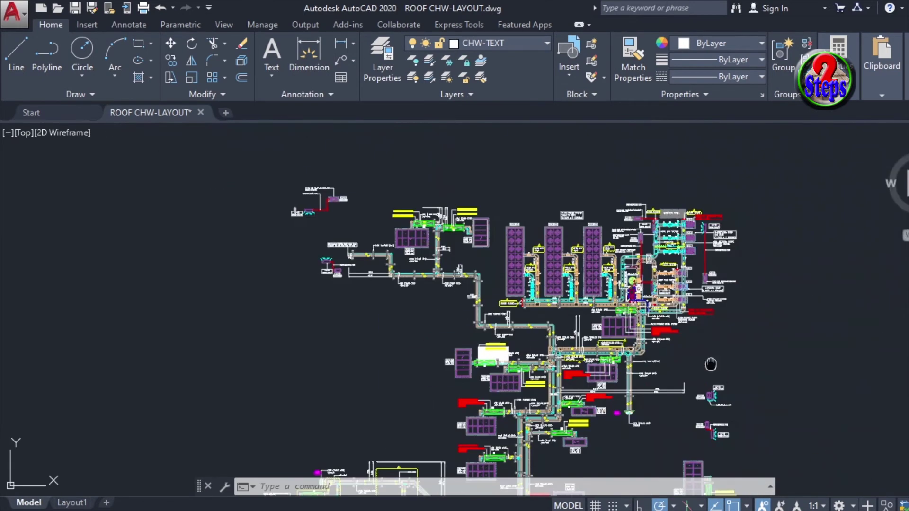
mouse_move(554, 313)
middle_down()
mouse_move(637, 279)
mouse_move(625, 341)
mouse_move(594, 303)
mouse_move(597, 460)
middle_up()
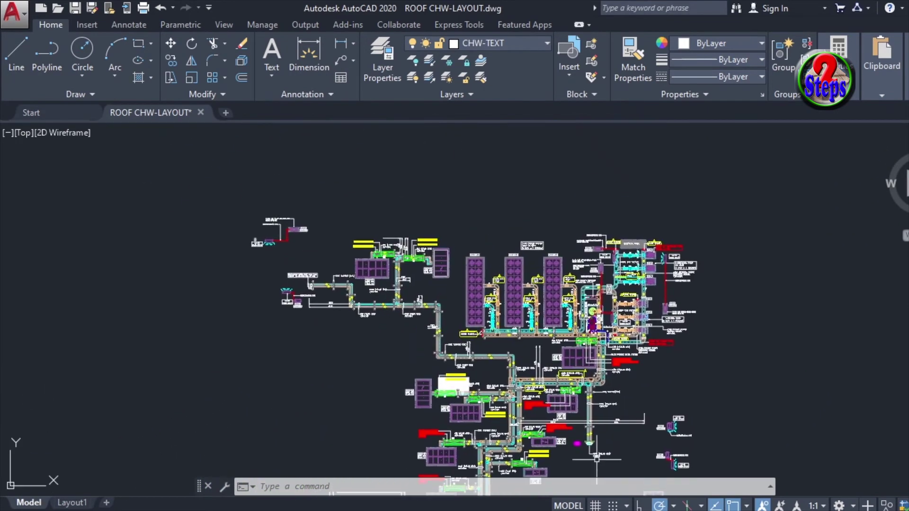
scroll(526, 306, up, 2)
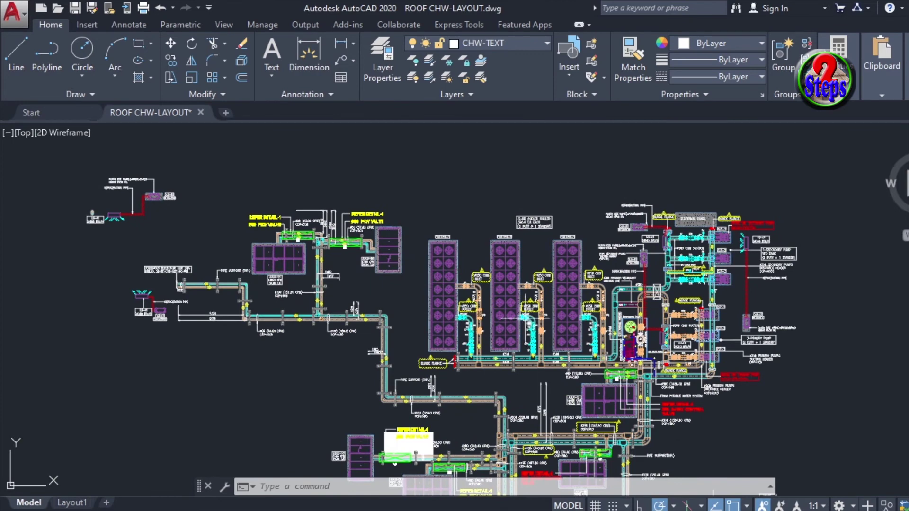
scroll(502, 311, up, 1)
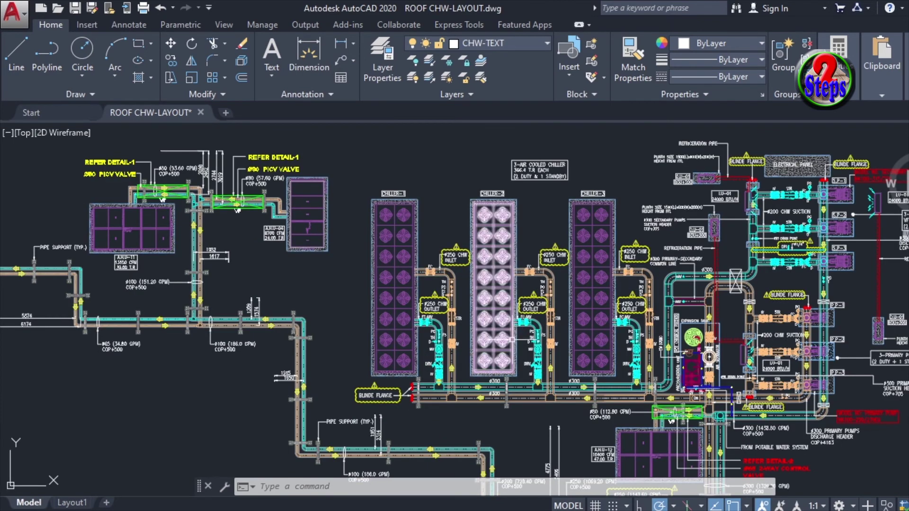